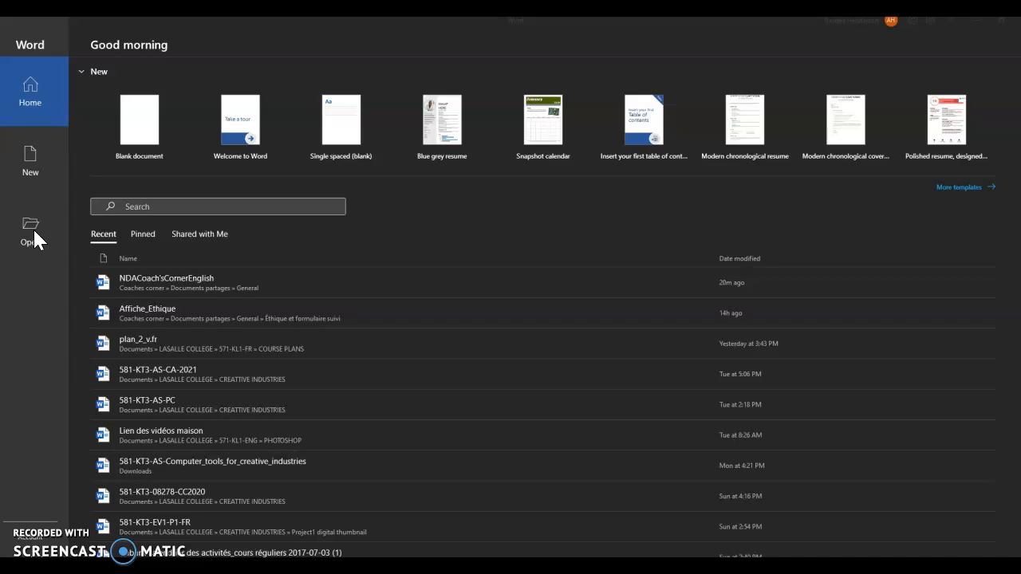
Create a new blank document, Document1, from the New page
{"action": "left_click", "coordinate": [34, 155]}
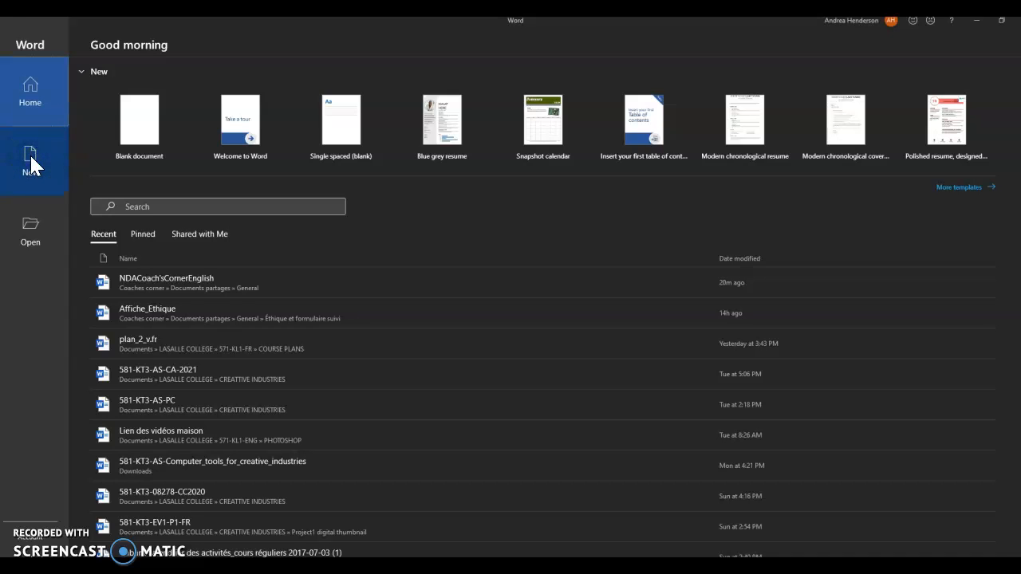
{"action": "left_click", "coordinate": [133, 148]}
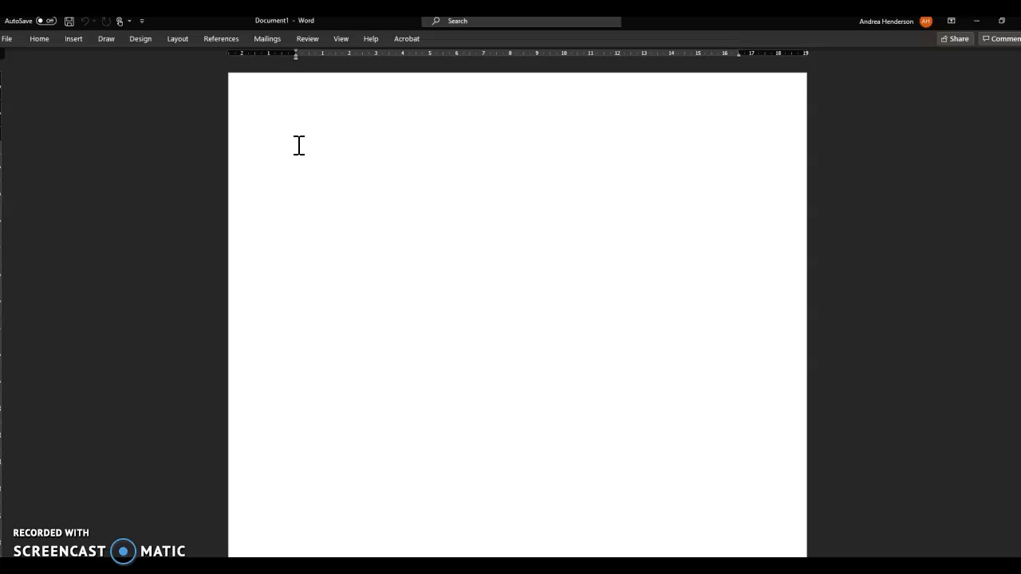
Apply Normal margins and set the page orientation back to Portrait
{"action": "left_click", "coordinate": [179, 41]}
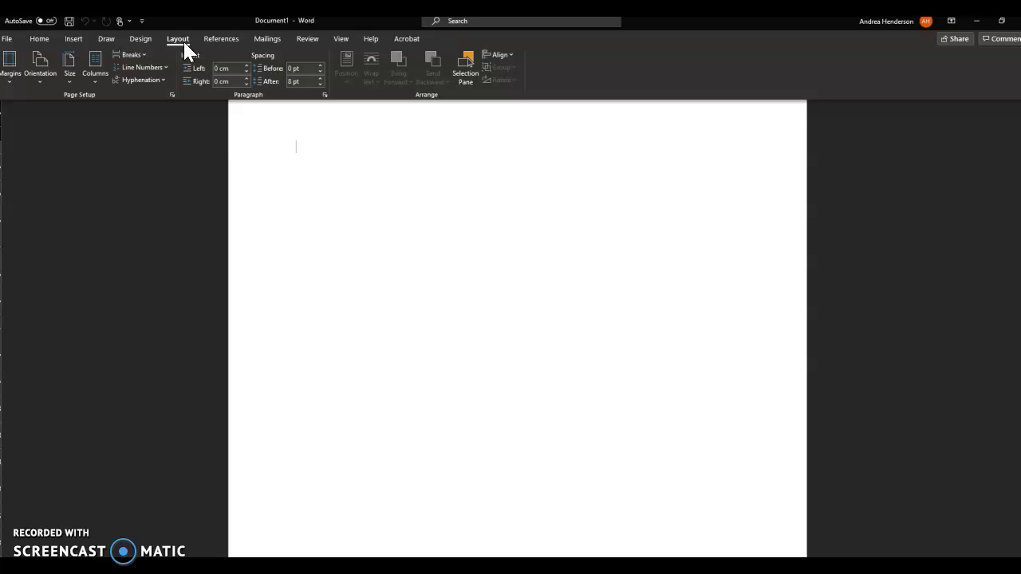
{"action": "left_click", "coordinate": [11, 89]}
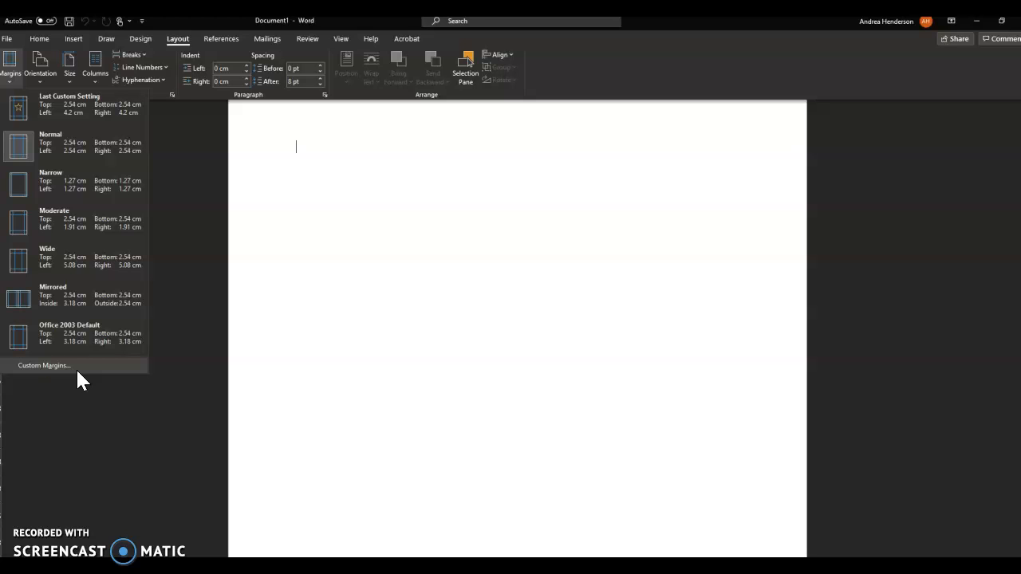
{"action": "left_click", "coordinate": [86, 162]}
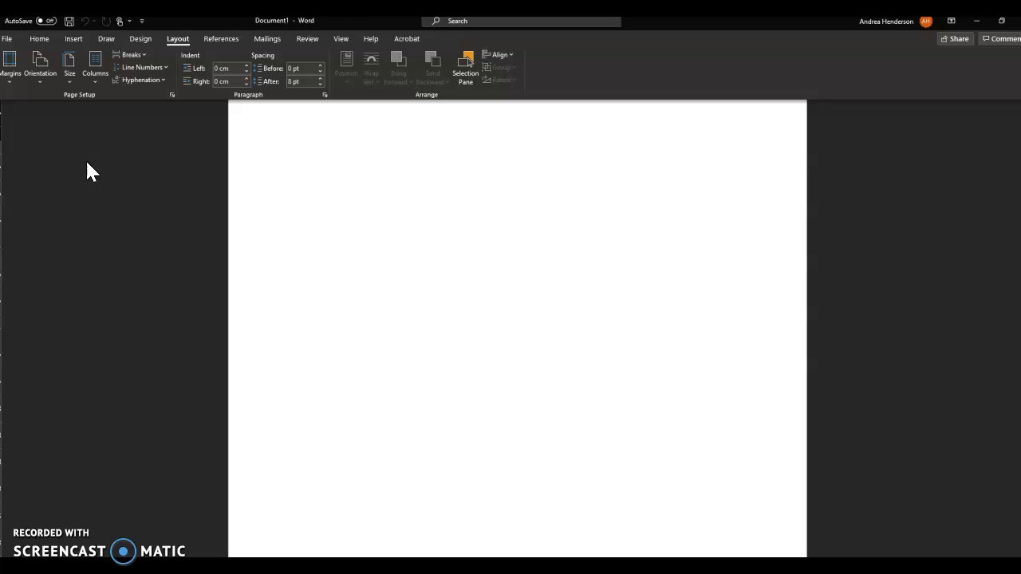
{"action": "left_click", "coordinate": [43, 79]}
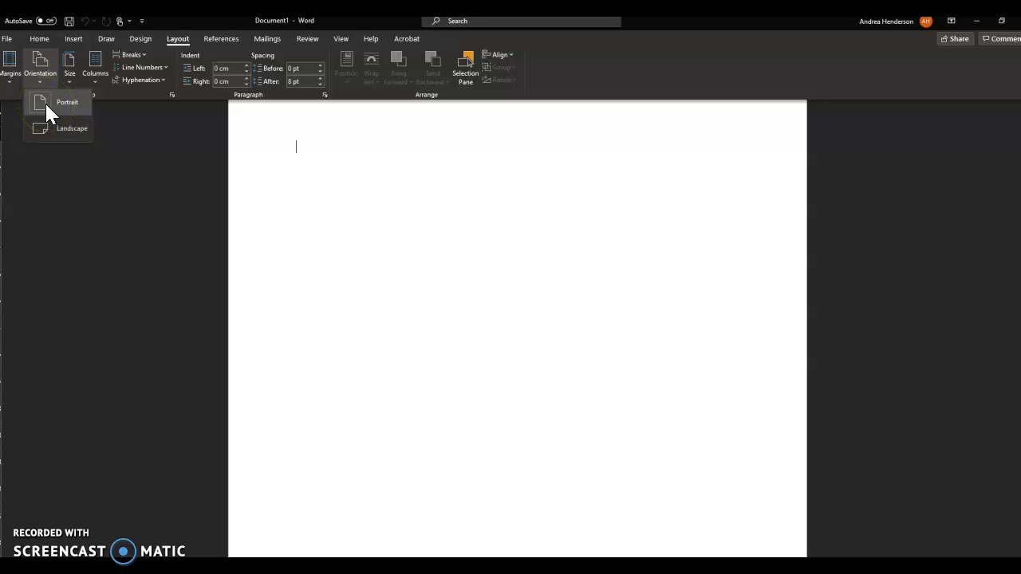
{"action": "left_click", "coordinate": [57, 128]}
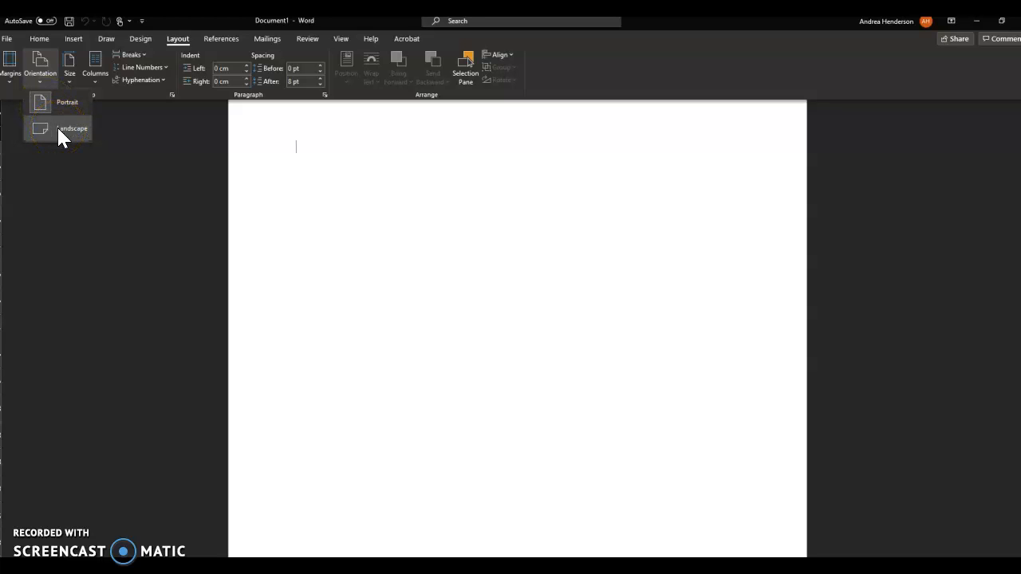
{"action": "left_click", "coordinate": [65, 103]}
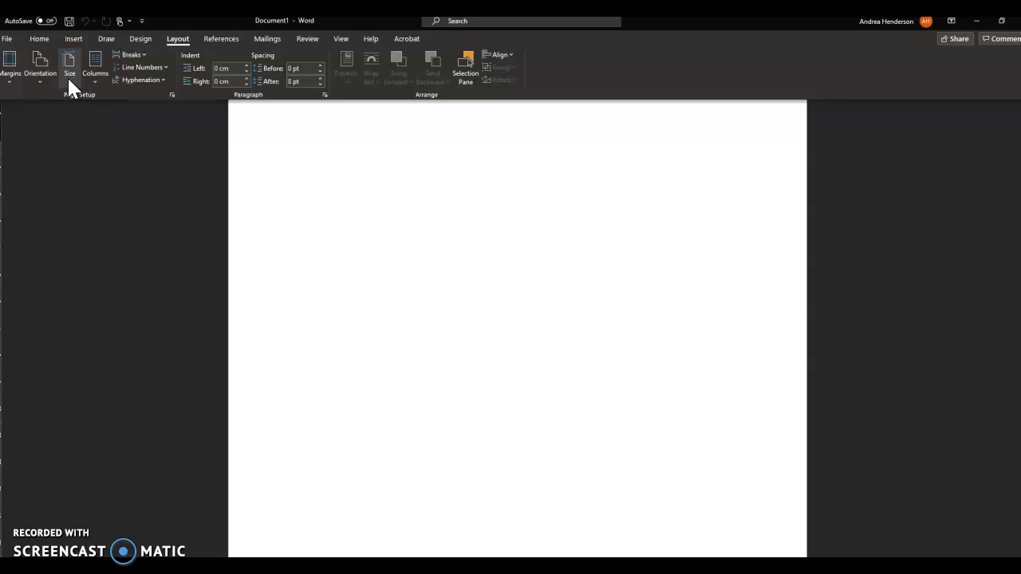
Choose Letter (21.59 cm x 27.94 cm) as the page's paper size
{"action": "left_click", "coordinate": [69, 76]}
{"action": "left_click", "coordinate": [79, 103]}
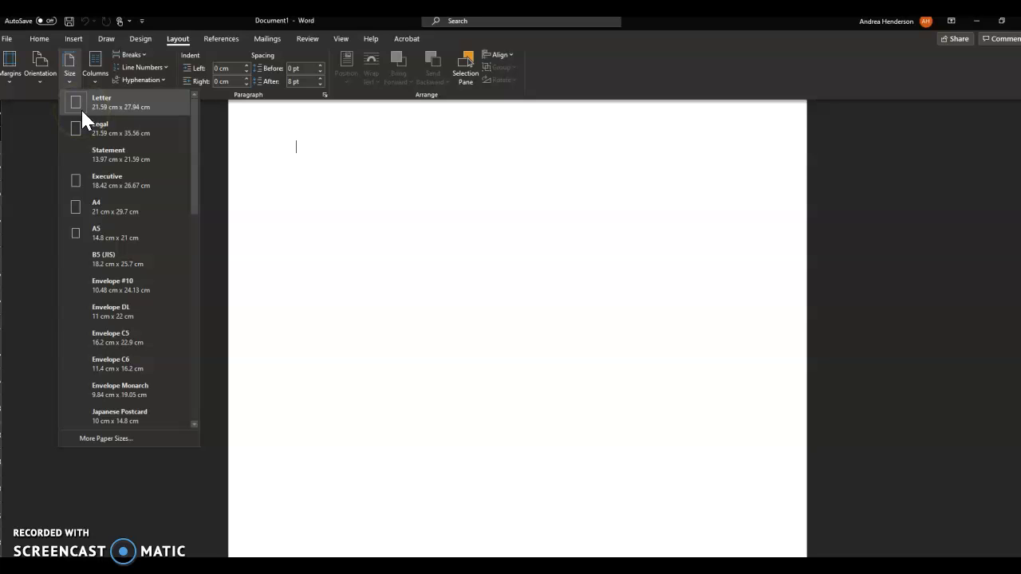
{"action": "left_click", "coordinate": [95, 103]}
{"action": "left_click", "coordinate": [104, 128]}
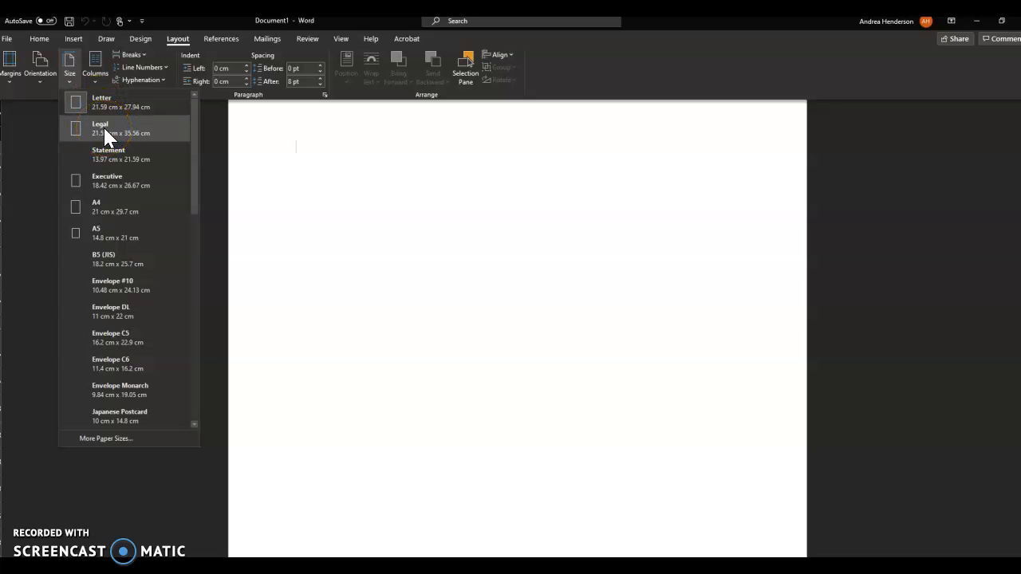
{"action": "left_click", "coordinate": [108, 101]}
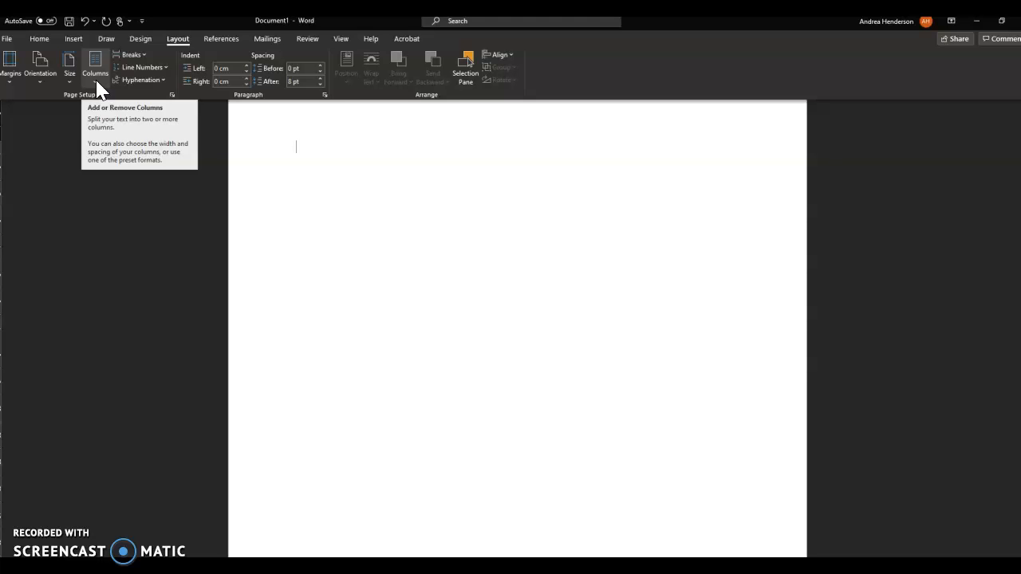
Type the author's full name at the start of the blank page
{"action": "left_click", "coordinate": [45, 41]}
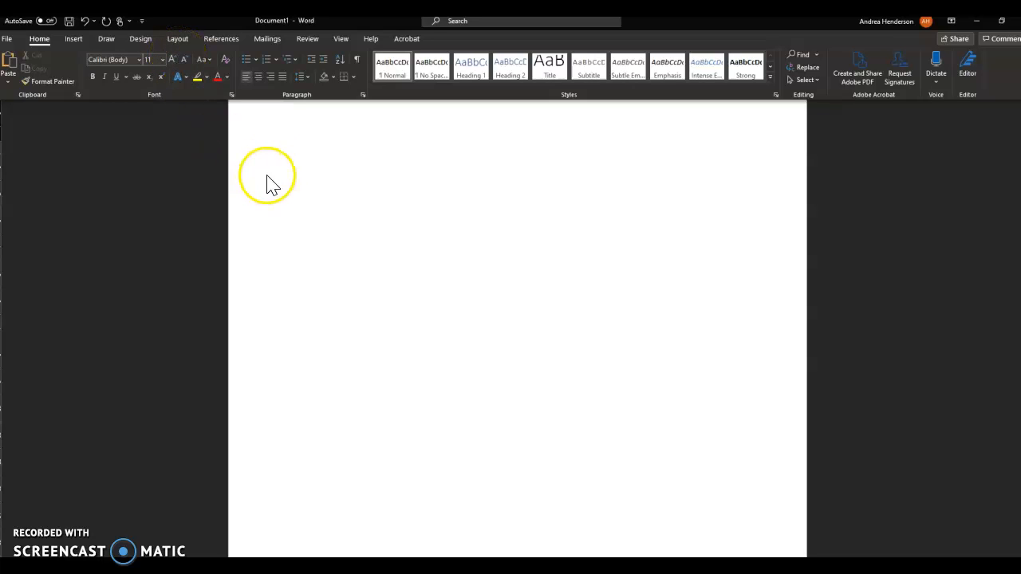
{"action": "left_click", "coordinate": [297, 148]}
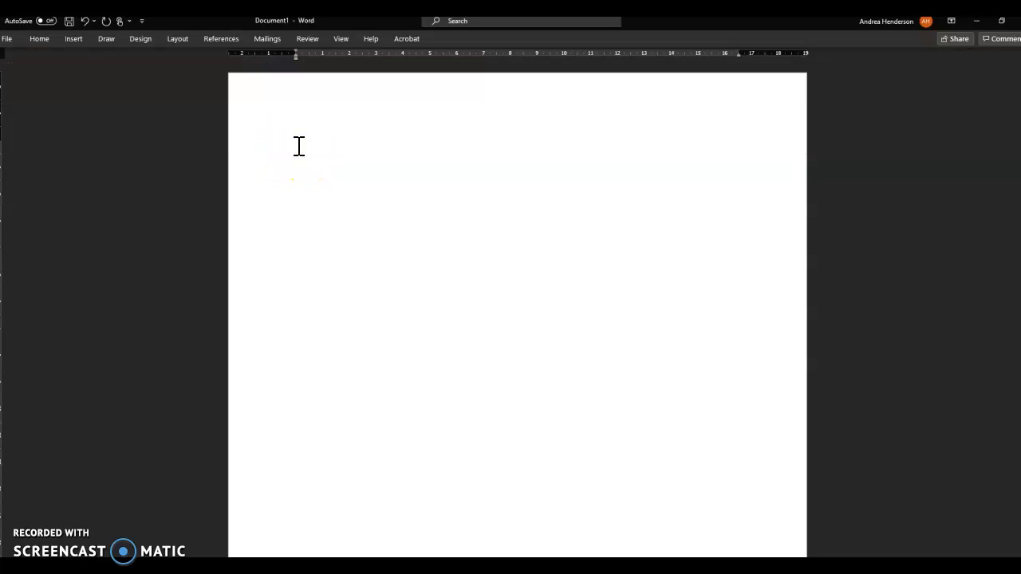
Make the name gold, 18 pt, in Avenir Next Heavy
{"action": "left_click_drag", "start_coordinate": [299, 148], "coordinate": [378, 152]}
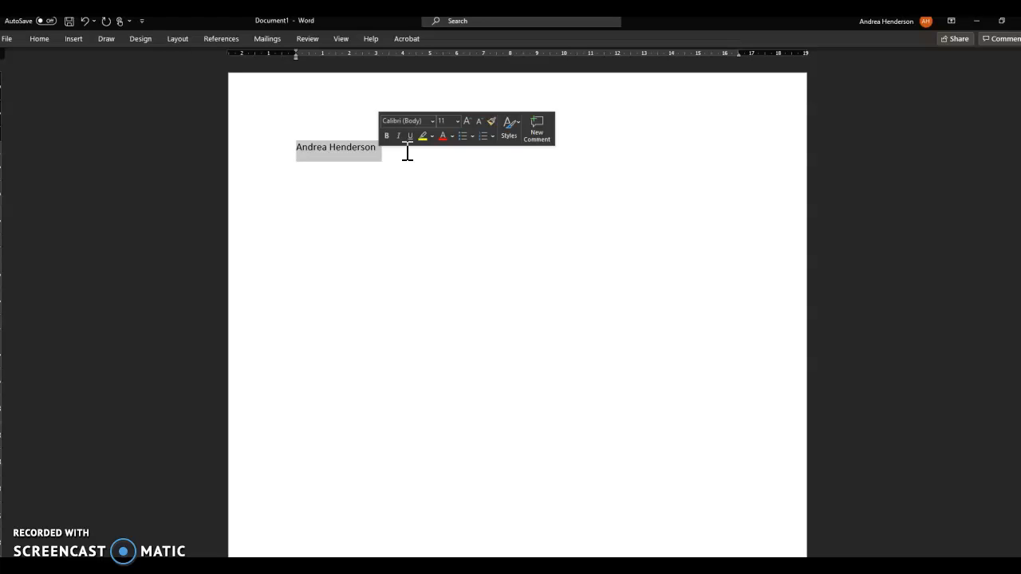
{"action": "left_click", "coordinate": [452, 138]}
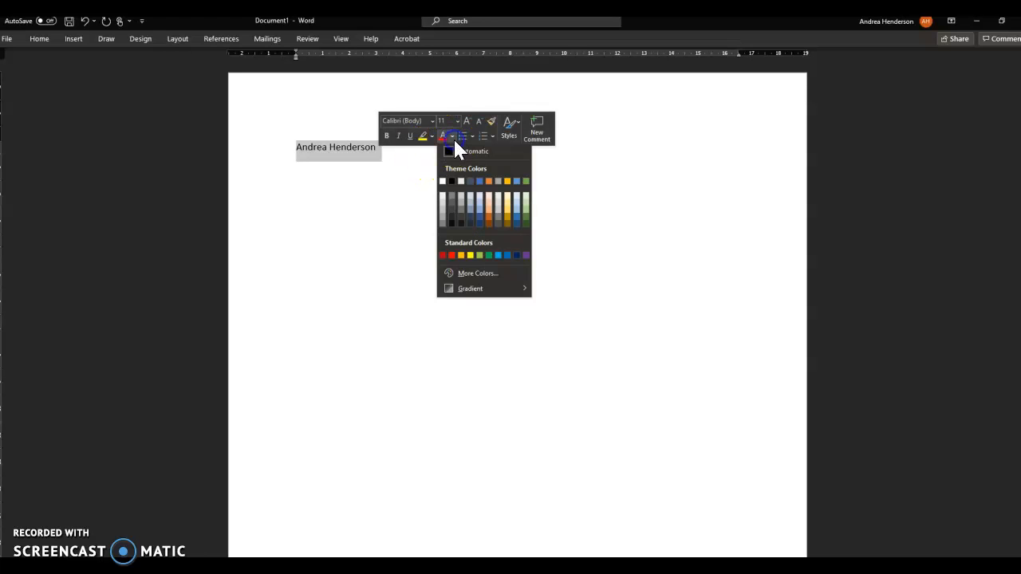
{"action": "left_click", "coordinate": [509, 216]}
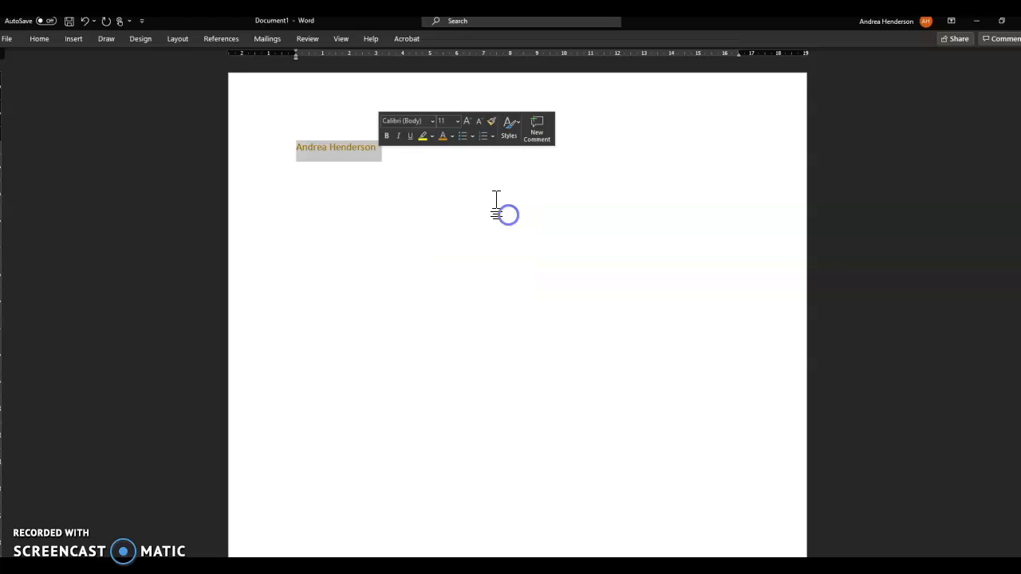
{"action": "left_click", "coordinate": [457, 121]}
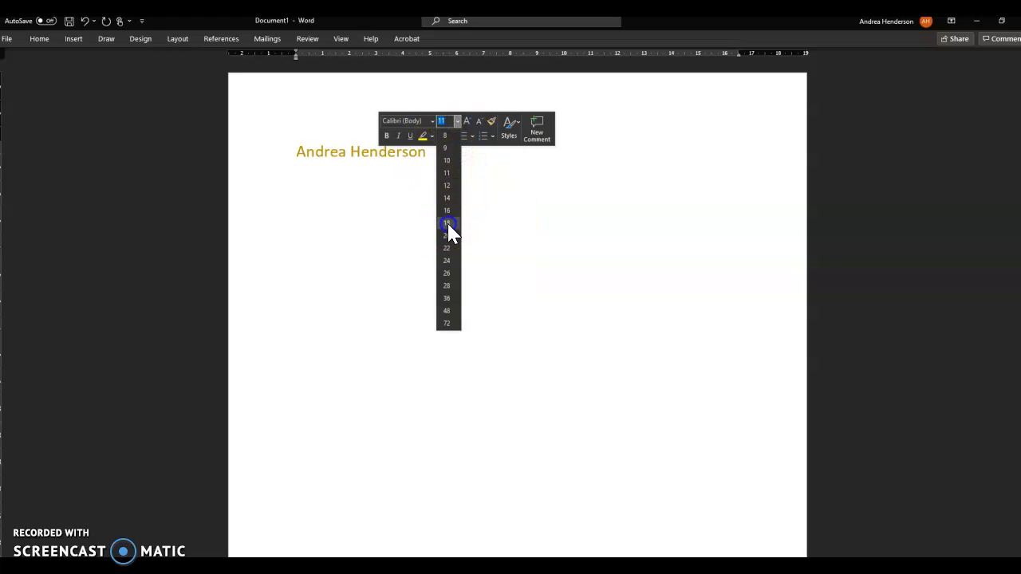
{"action": "left_click", "coordinate": [447, 223]}
{"action": "left_click", "coordinate": [431, 121]}
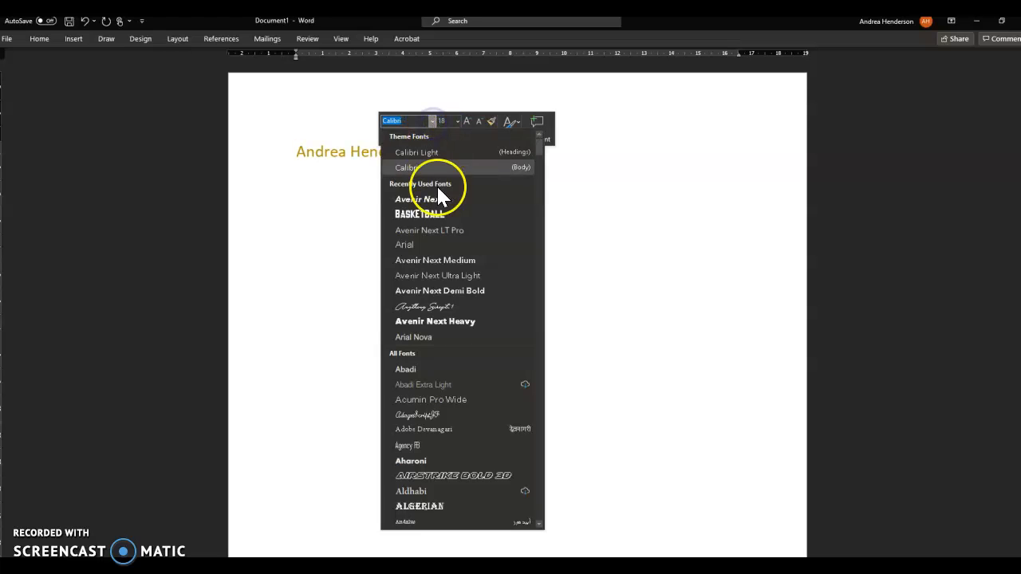
{"action": "left_click", "coordinate": [445, 321]}
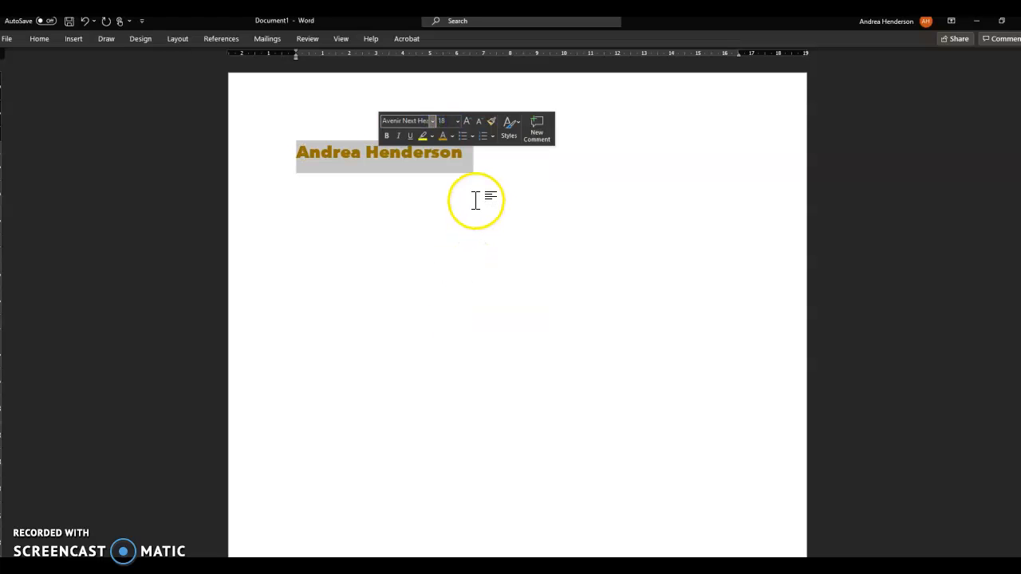
Reselect the whole name and give it a yellow highlight
{"action": "left_click", "coordinate": [477, 160]}
{"action": "left_click_drag", "start_coordinate": [476, 157], "coordinate": [297, 150]}
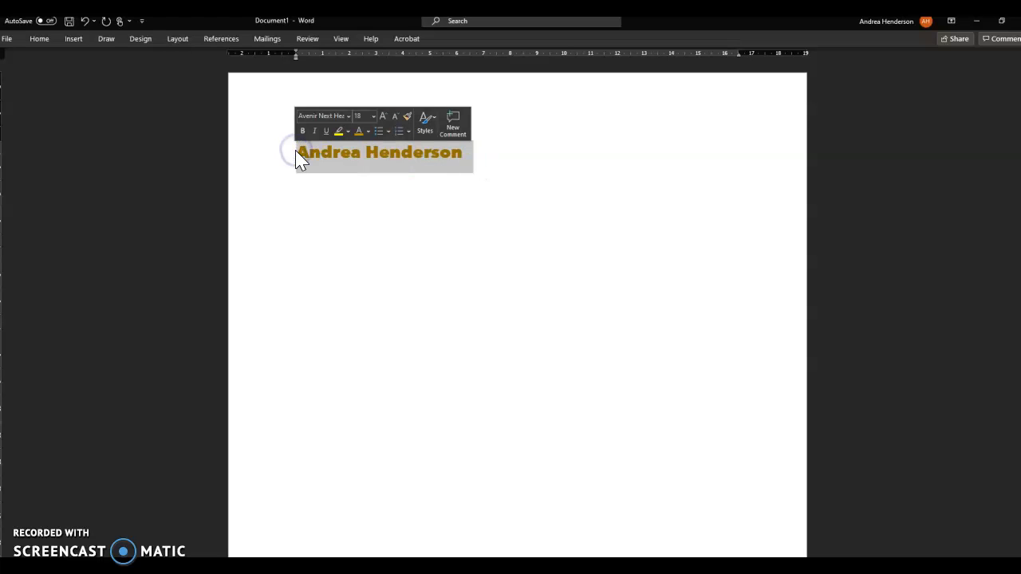
{"action": "left_click", "coordinate": [339, 134]}
{"action": "left_click", "coordinate": [369, 181]}
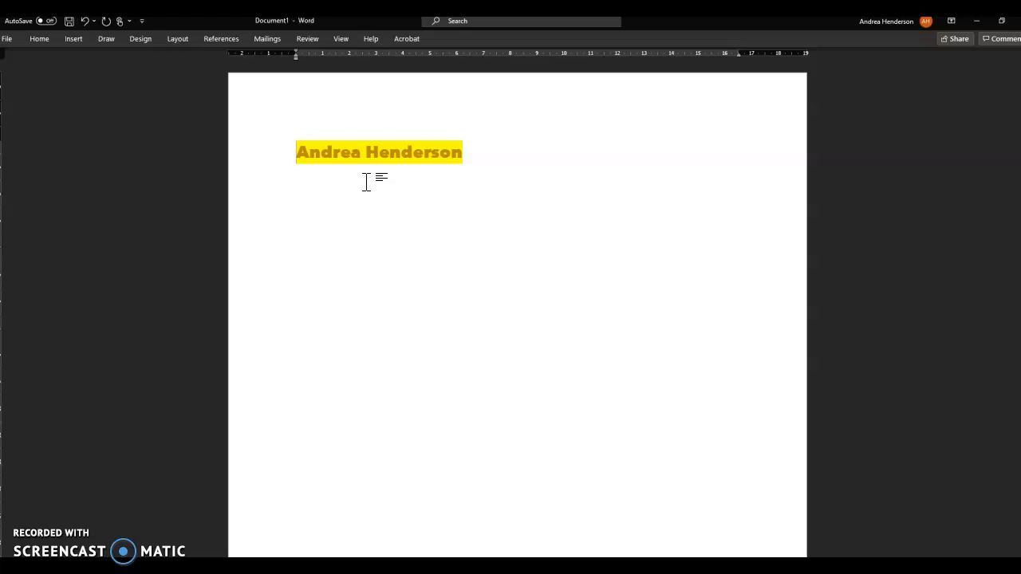
Below the name, add the name again followed by lines of 'h' filler text
{"action": "left_click", "coordinate": [473, 149]}
{"action": "left_click", "coordinate": [469, 151]}
{"action": "key", "text": "Return"}
{"action": "key", "text": "Return"}
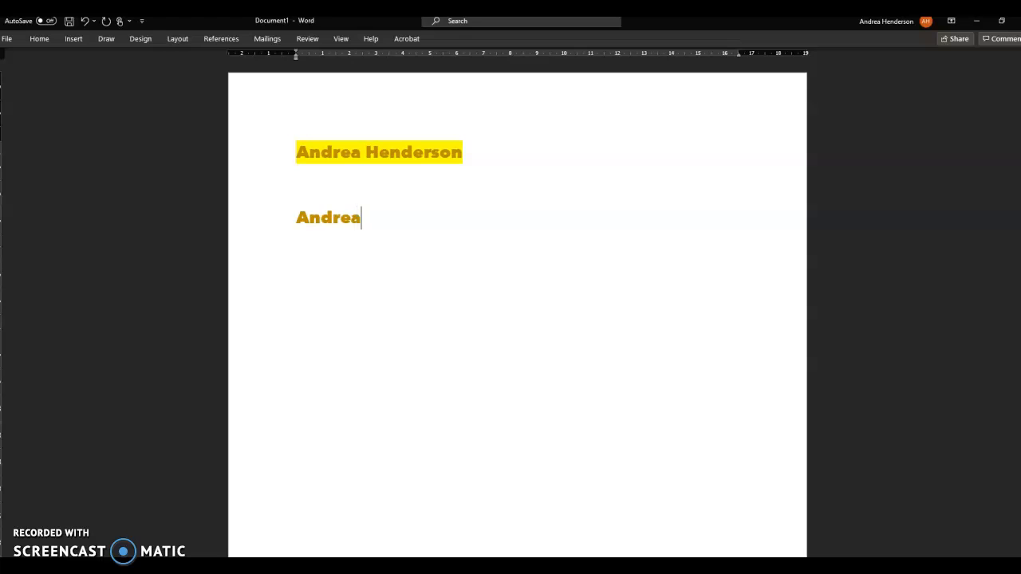
{"action": "left_click", "coordinate": [380, 220]}
{"action": "left_click", "coordinate": [444, 217]}
{"action": "type", "text": "h"}
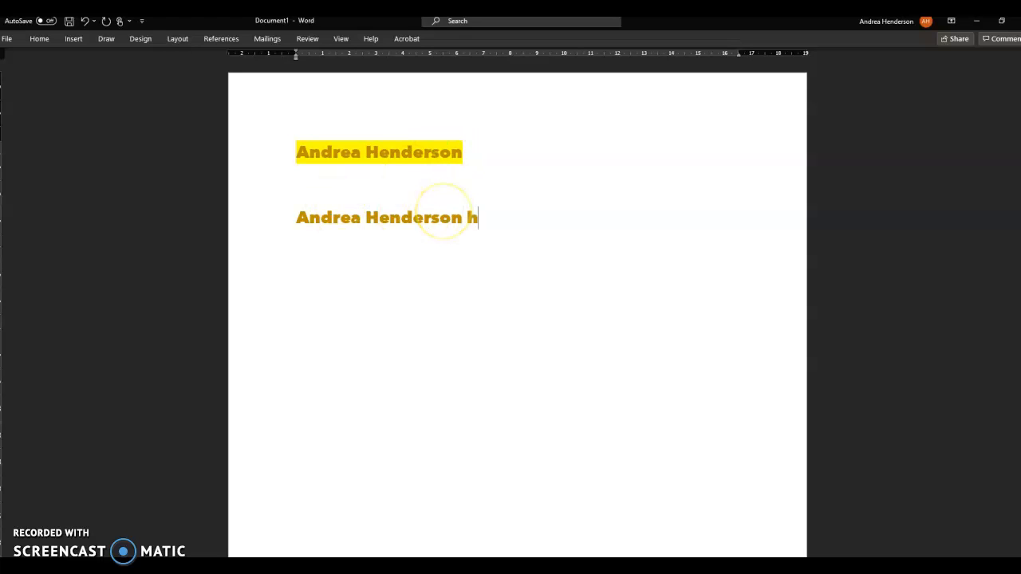
{"action": "type", "text": "hhhhhhhhhhhhhhhhhhhhhhhhhhhhhhhhhhhhhhhhhhhhhhhhhh"}
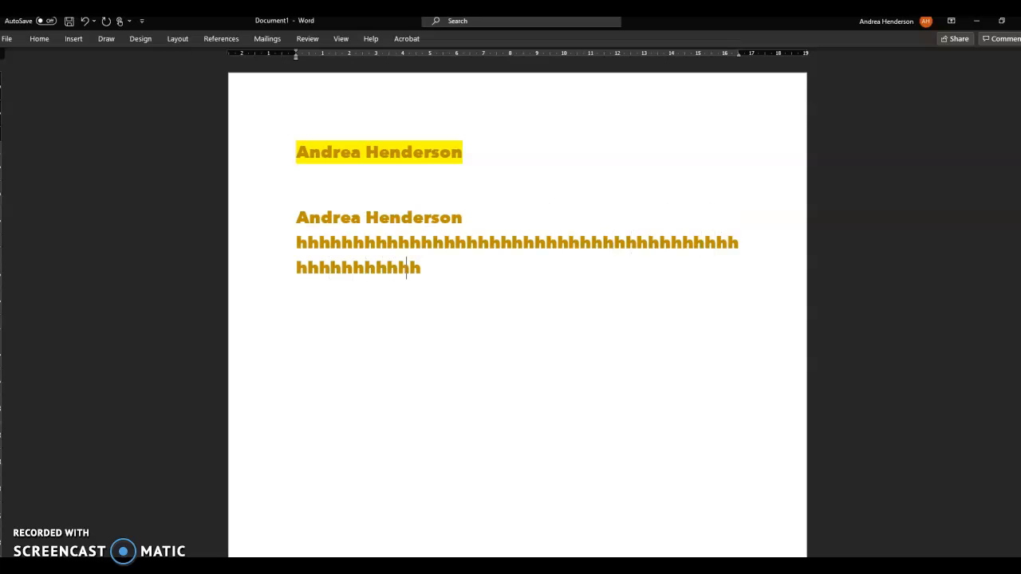
{"action": "type", "text": "hhhhhhhhhhhhhhhhhhhhhhhhhhhhhhhhhhhhhhhhhhhhhhhhhhhhhhhhhhhhhhhhhhhhhhhhhhhhhhh"}
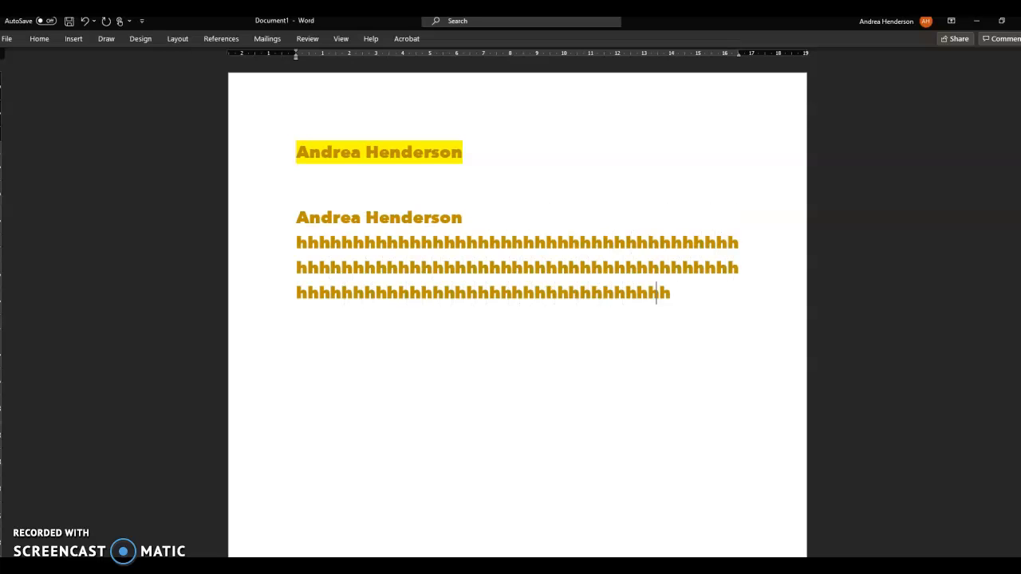
{"action": "type", "text": "hhhhhhhhhhhhhh"}
{"action": "type", "text": "hhhhhhhhhhhhh"}
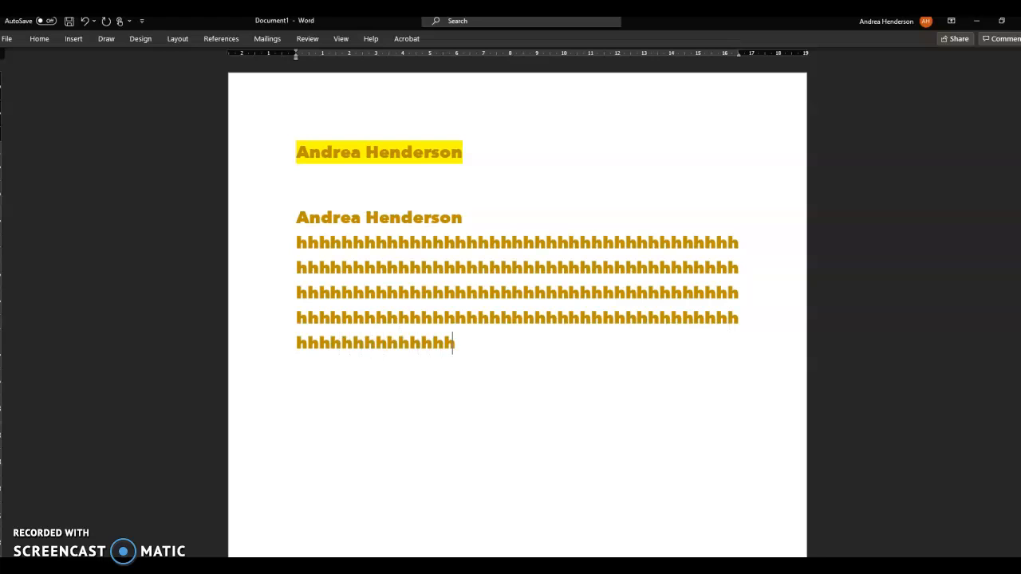
{"action": "left_click_drag", "start_coordinate": [462, 356], "coordinate": [279, 251]}
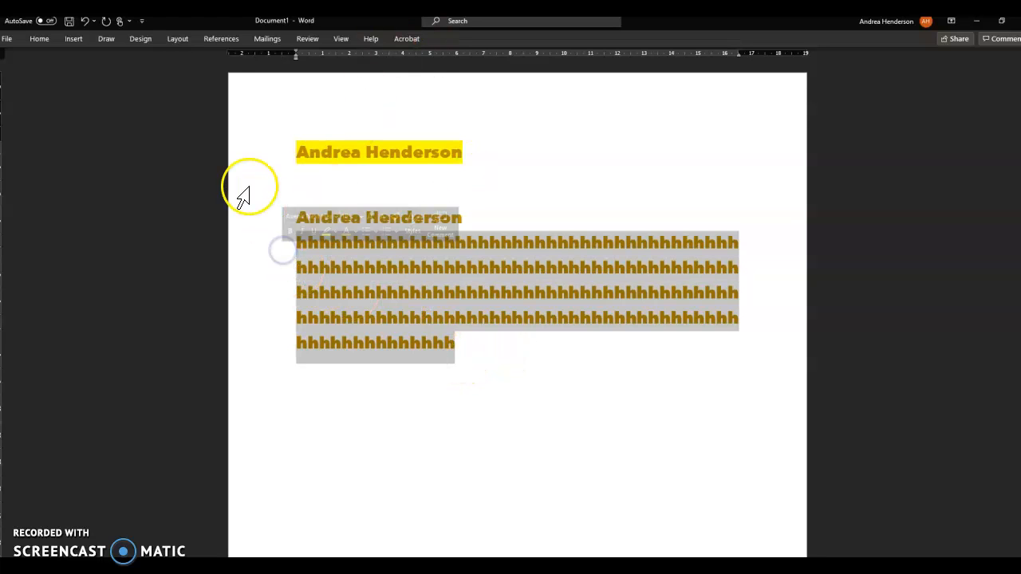
Show the full Home formatting ribbon for the selected filler text
{"action": "right_click", "coordinate": [312, 257]}
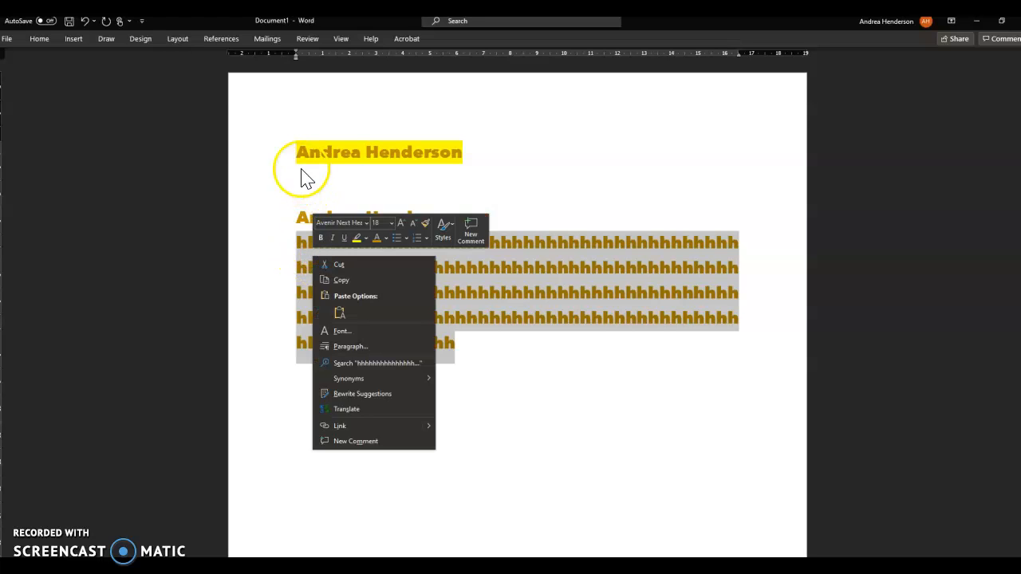
{"action": "left_click", "coordinate": [39, 39]}
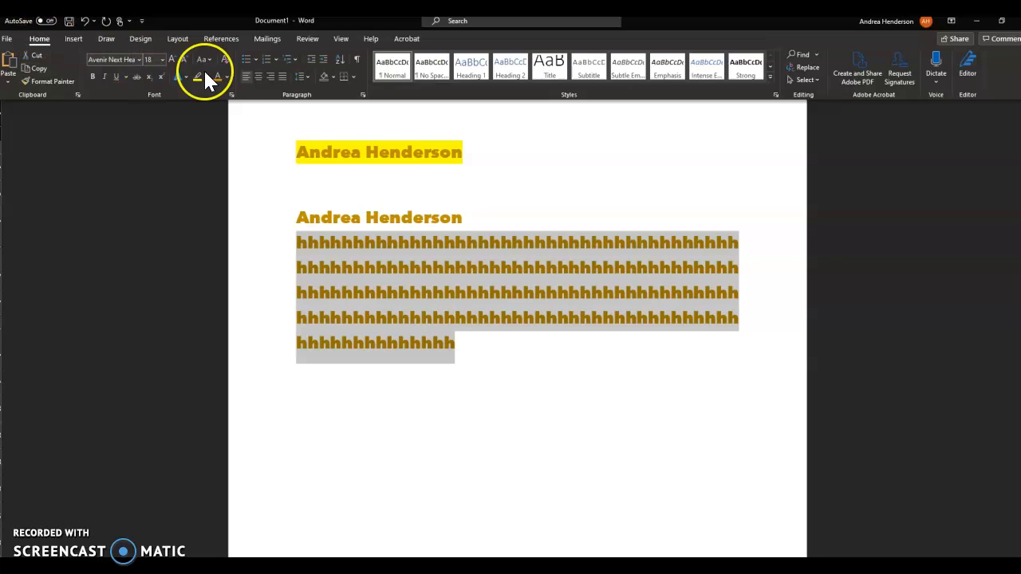
{"action": "left_click", "coordinate": [259, 78]}
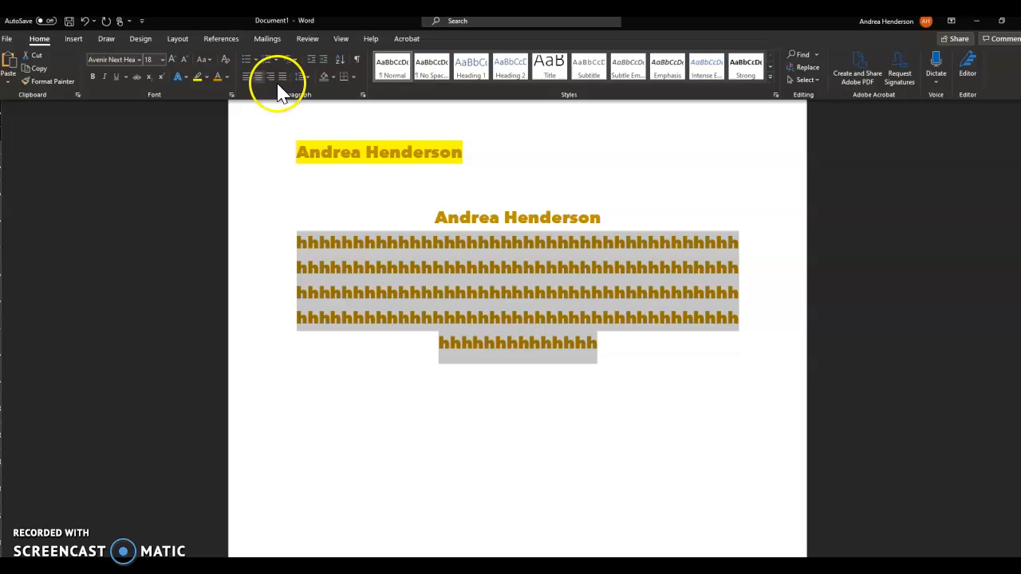
{"action": "left_click", "coordinate": [271, 77]}
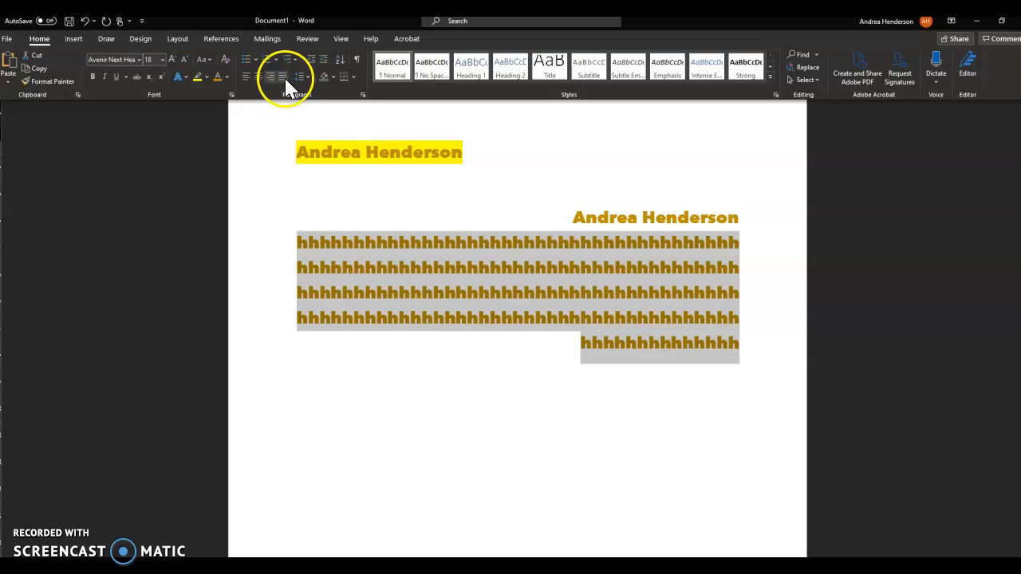
{"action": "left_click", "coordinate": [284, 79]}
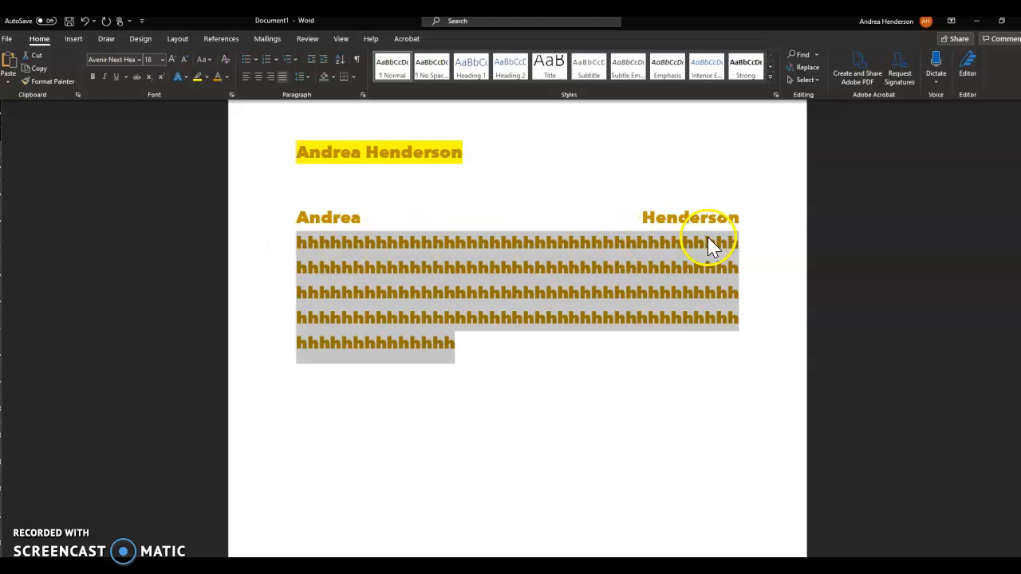
{"action": "left_click", "coordinate": [246, 78]}
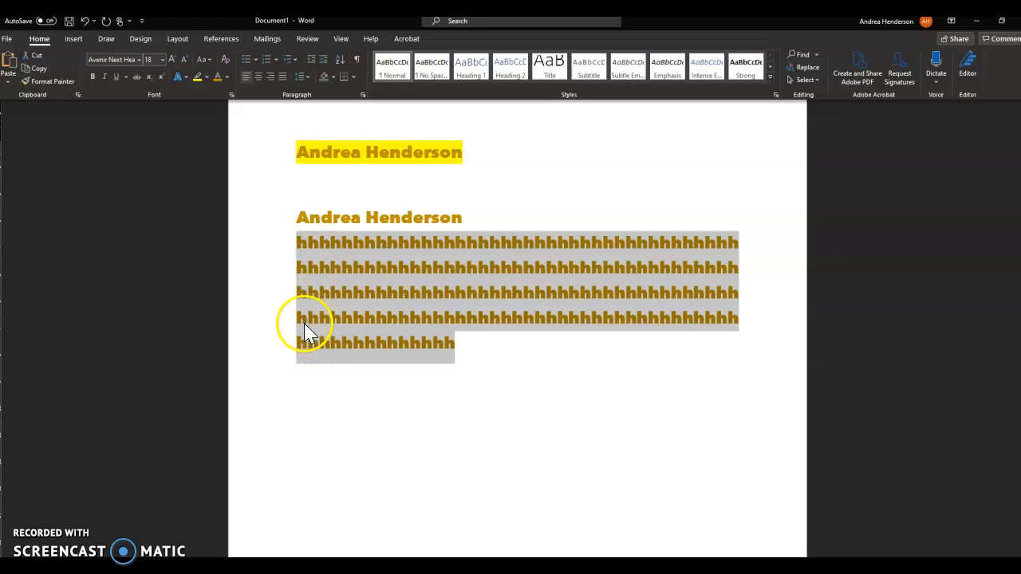
{"action": "key", "text": "ctrl+F1"}
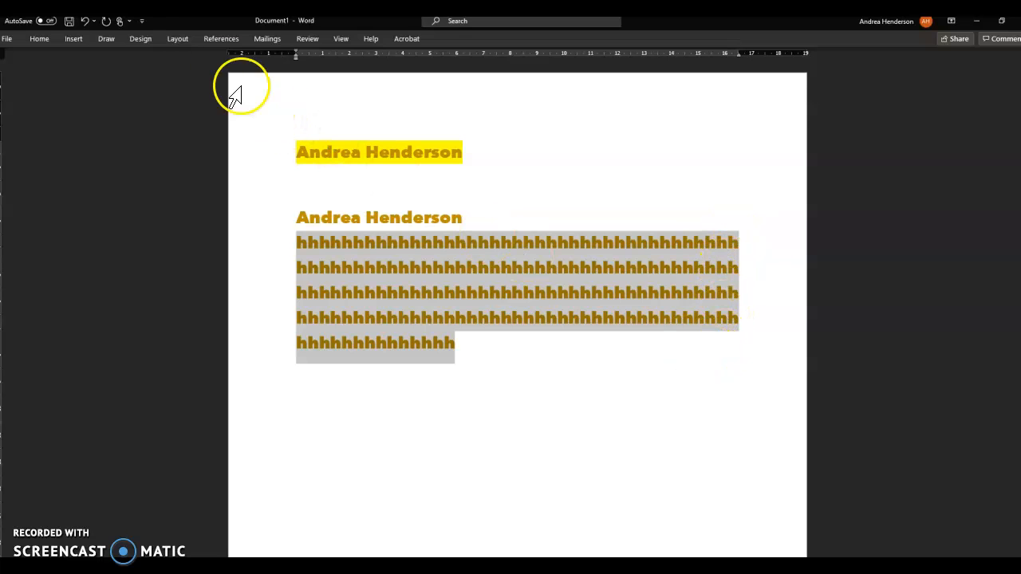
Set the 'h' paragraph's line spacing to 1.5
{"action": "left_click", "coordinate": [40, 39]}
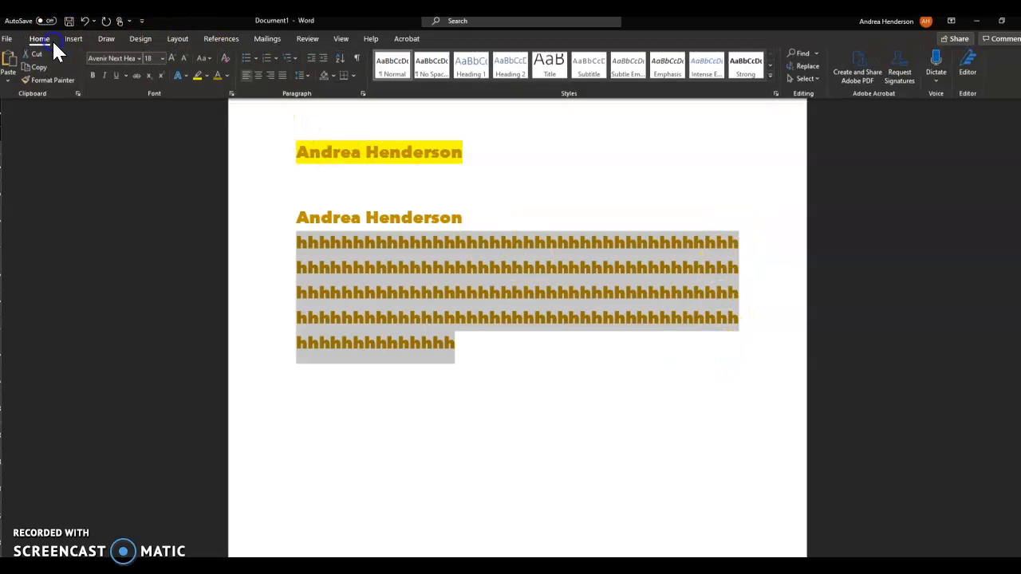
{"action": "left_click", "coordinate": [308, 76]}
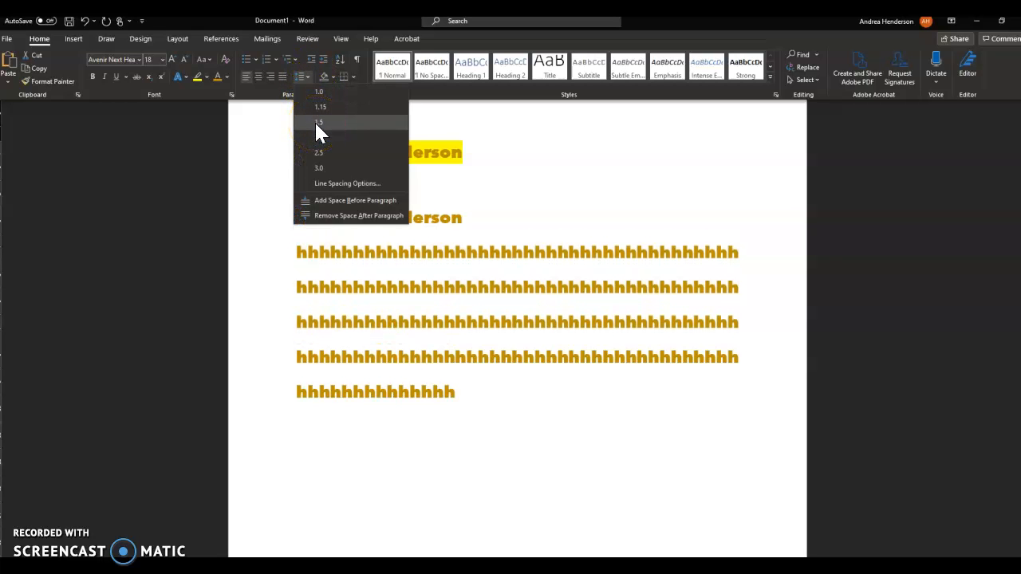
{"action": "left_click", "coordinate": [317, 122]}
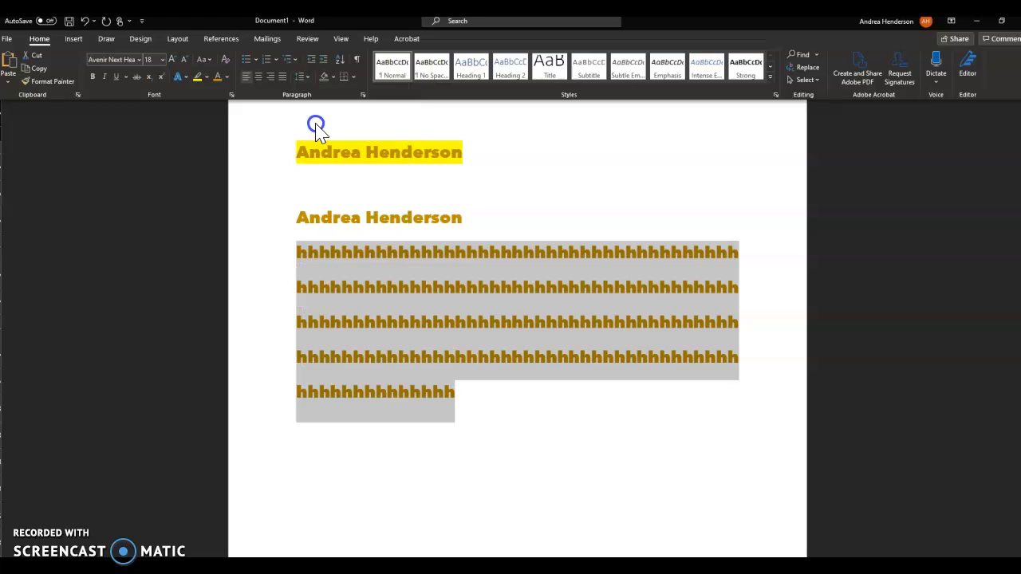
{"action": "left_click", "coordinate": [227, 78]}
Format the 'h' paragraph as Automatic (black) Arial at 11 pt
{"action": "left_click", "coordinate": [228, 88]}
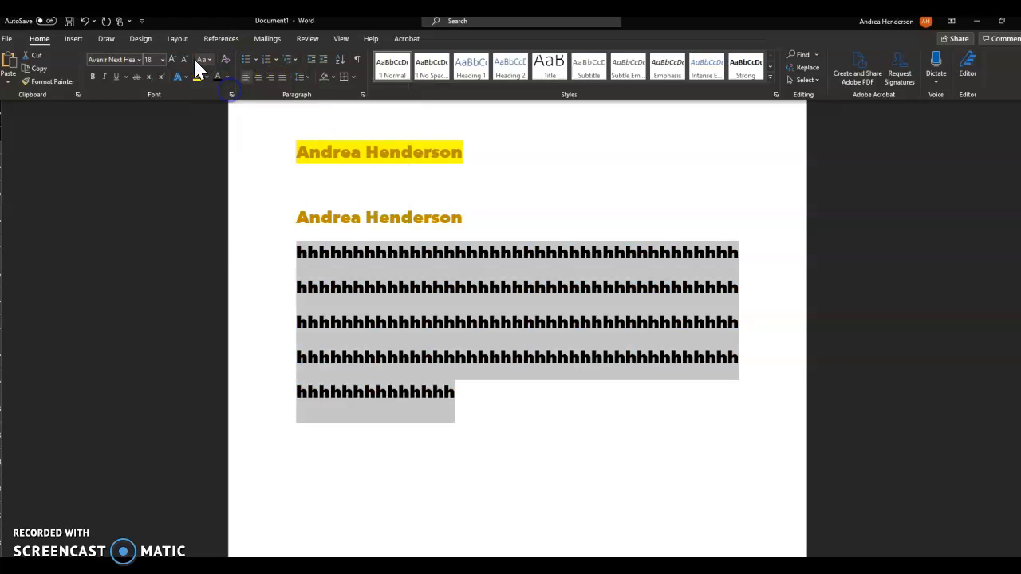
{"action": "left_click", "coordinate": [139, 60]}
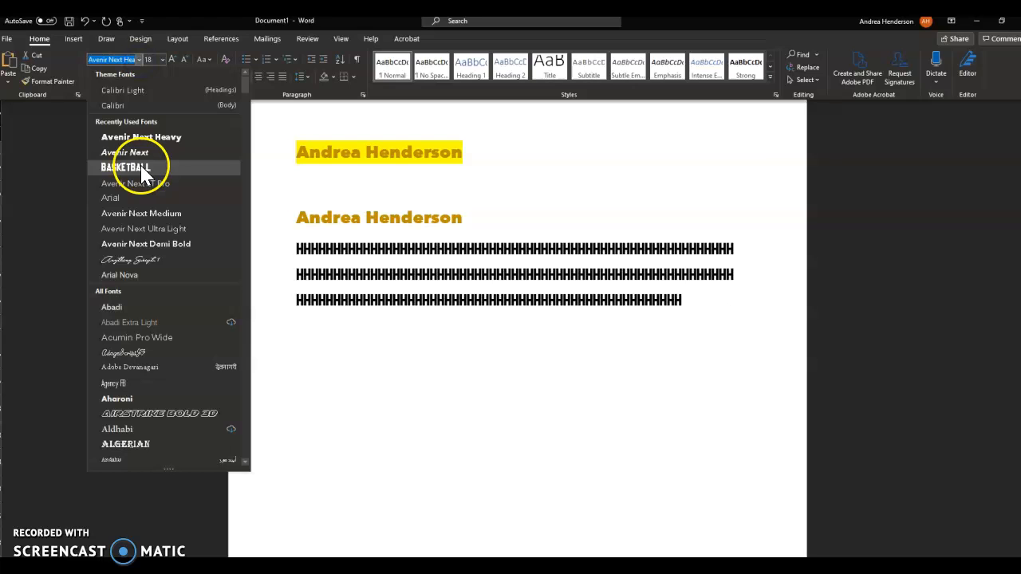
{"action": "left_click", "coordinate": [136, 198]}
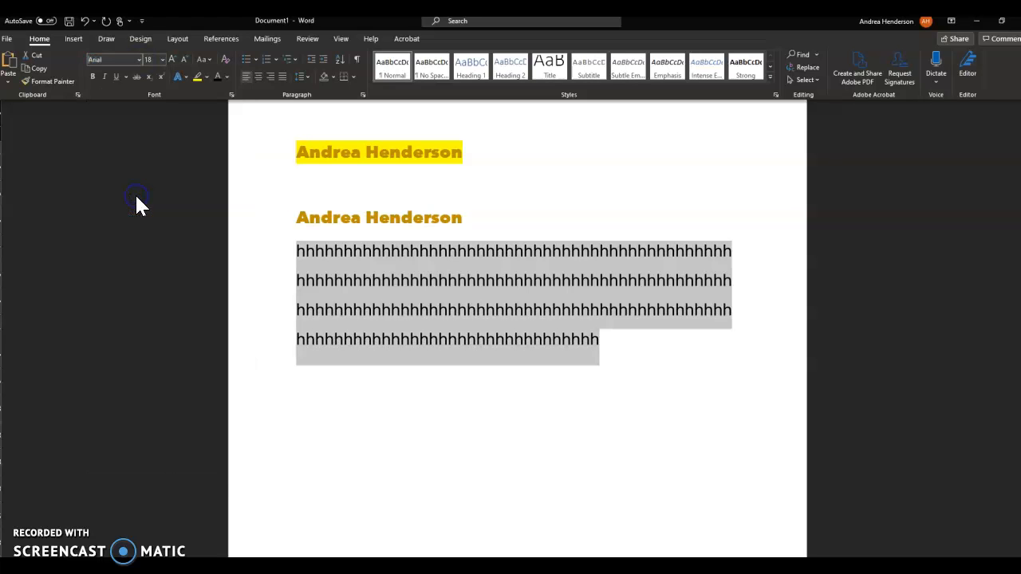
{"action": "left_click", "coordinate": [351, 362]}
{"action": "left_click", "coordinate": [401, 365]}
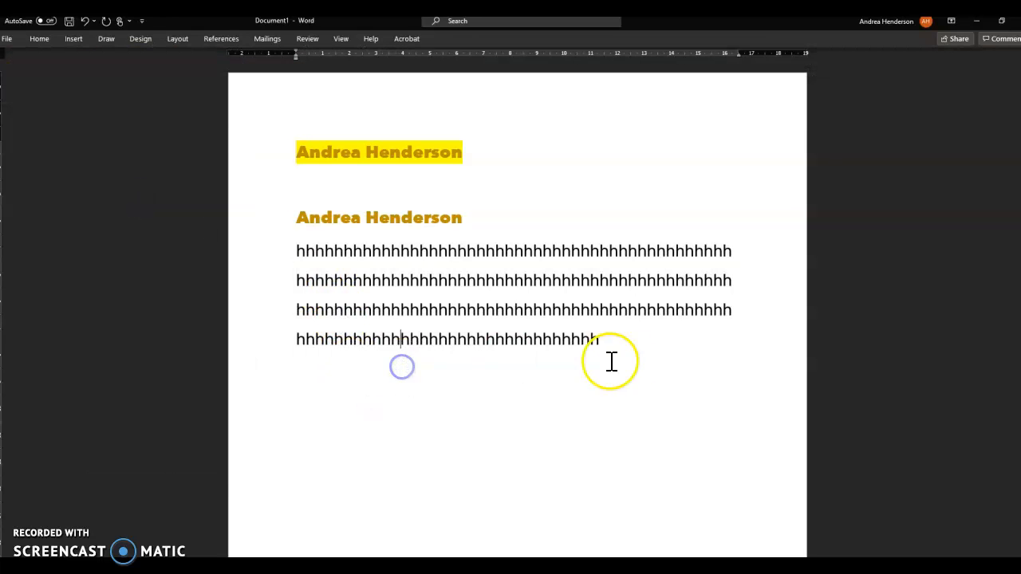
{"action": "left_click_drag", "start_coordinate": [618, 345], "coordinate": [285, 248]}
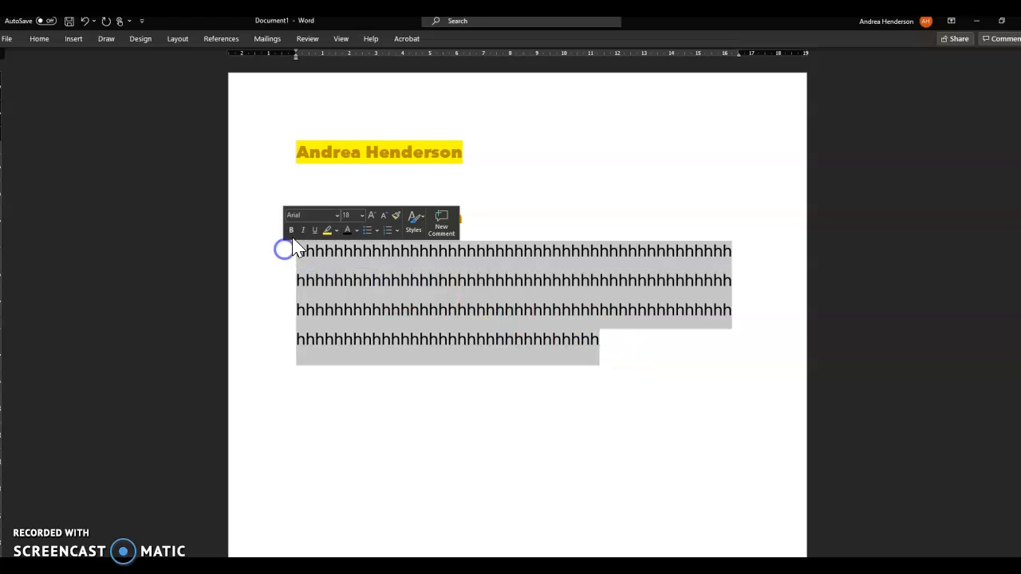
{"action": "left_click", "coordinate": [361, 215]}
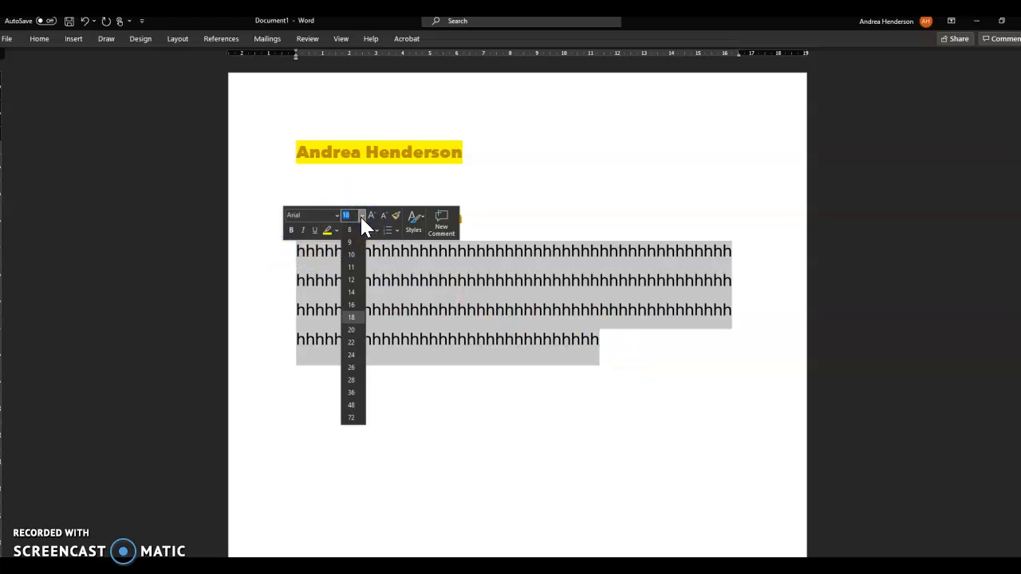
{"action": "left_click", "coordinate": [352, 268]}
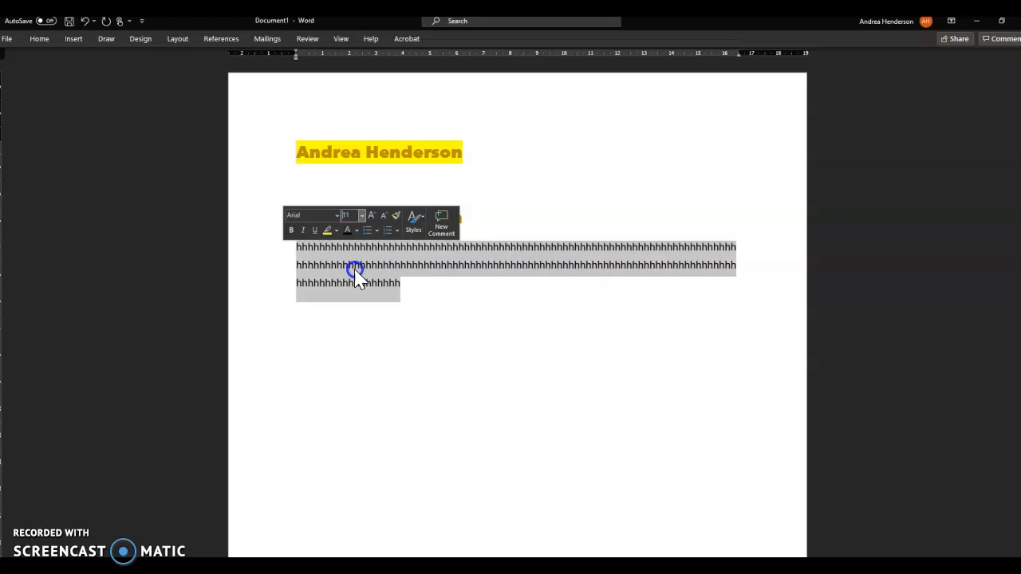
{"action": "left_click", "coordinate": [404, 295]}
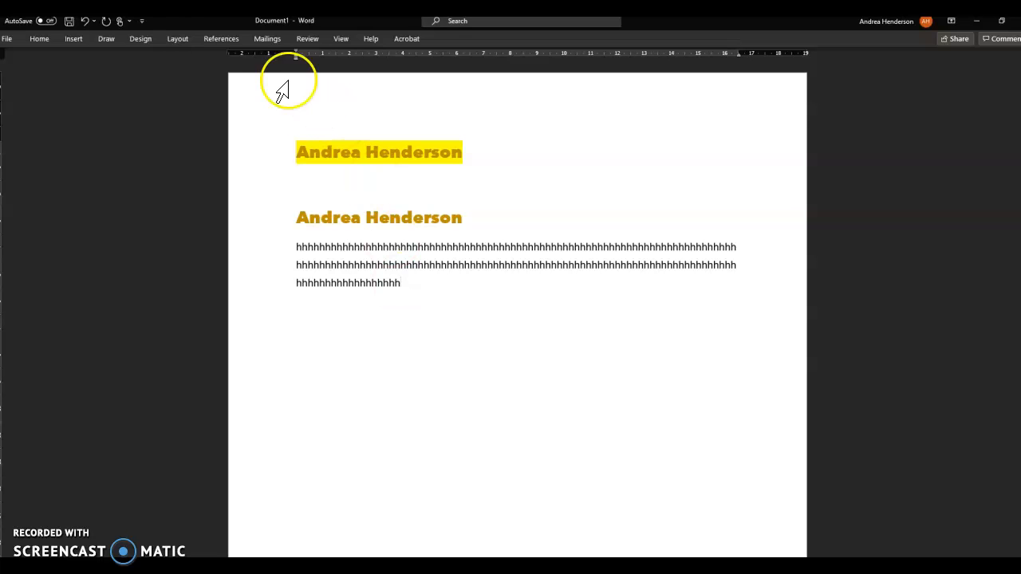
Save the document as 'text' in the Documents > Fax folder on This PC
{"action": "left_click", "coordinate": [6, 39]}
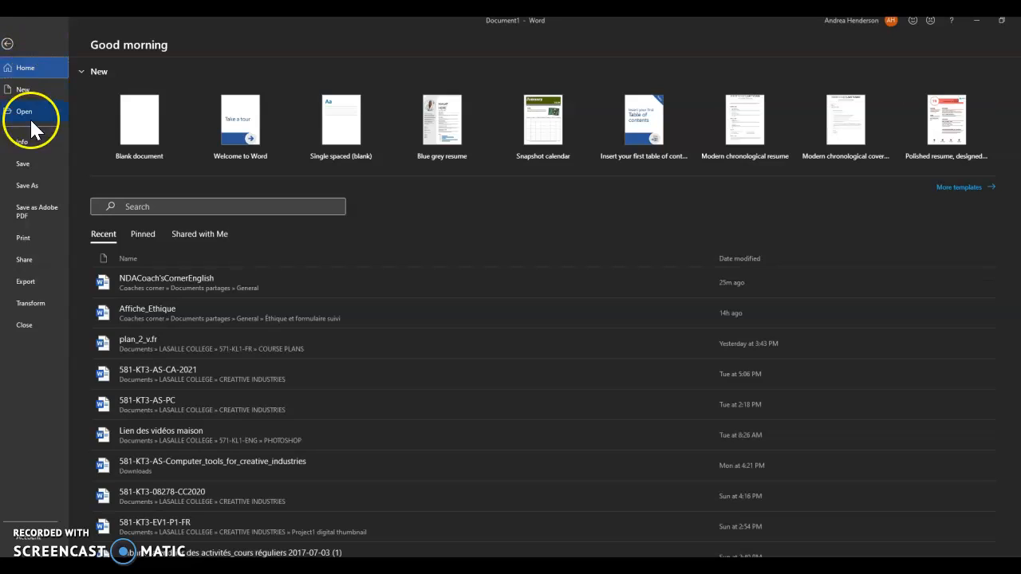
{"action": "left_click", "coordinate": [29, 186]}
{"action": "left_click", "coordinate": [97, 238]}
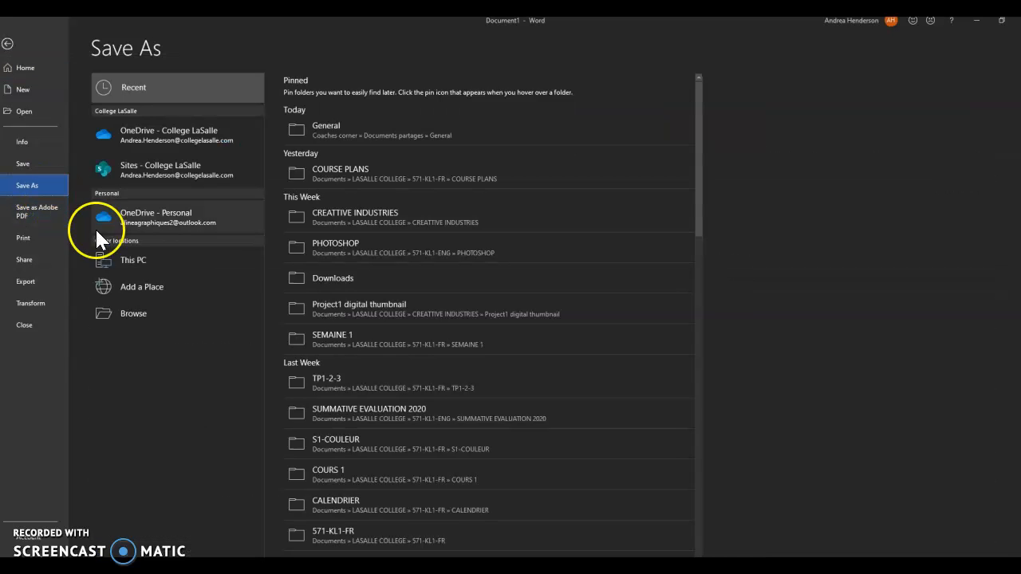
{"action": "left_click", "coordinate": [121, 259]}
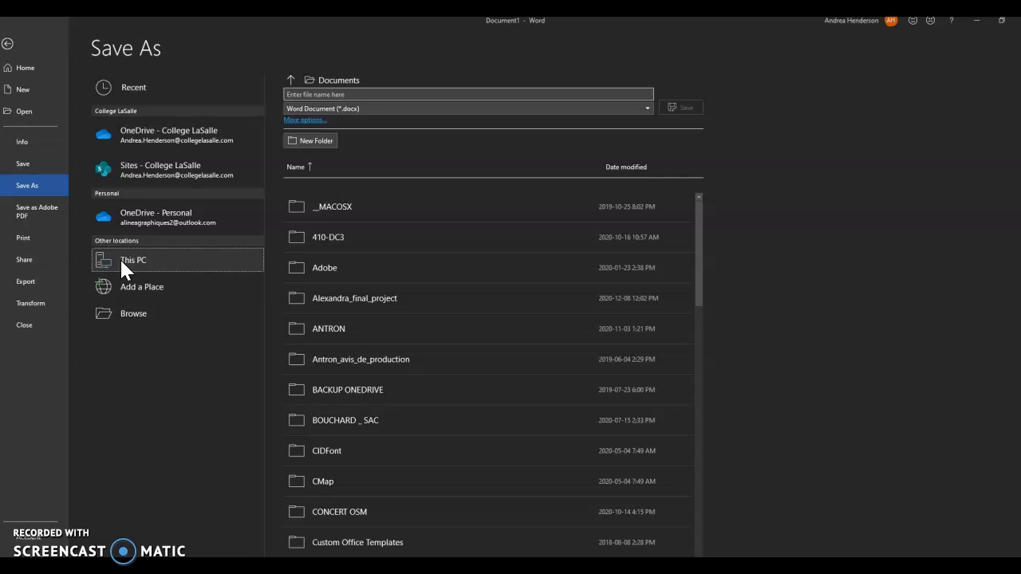
{"action": "scroll", "coordinate": [336, 295], "scroll_direction": "down", "scroll_amount": 4}
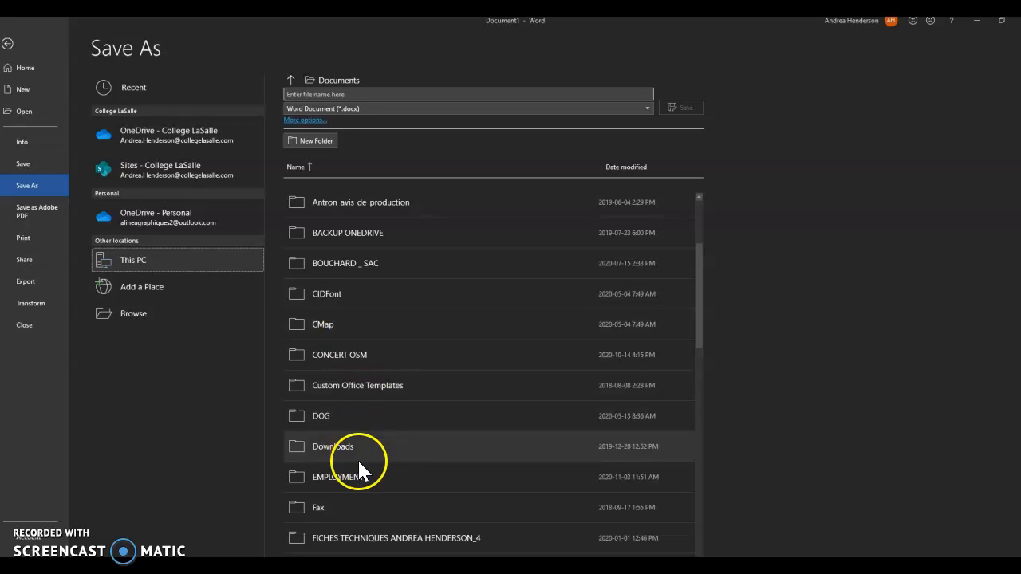
{"action": "left_click", "coordinate": [351, 504]}
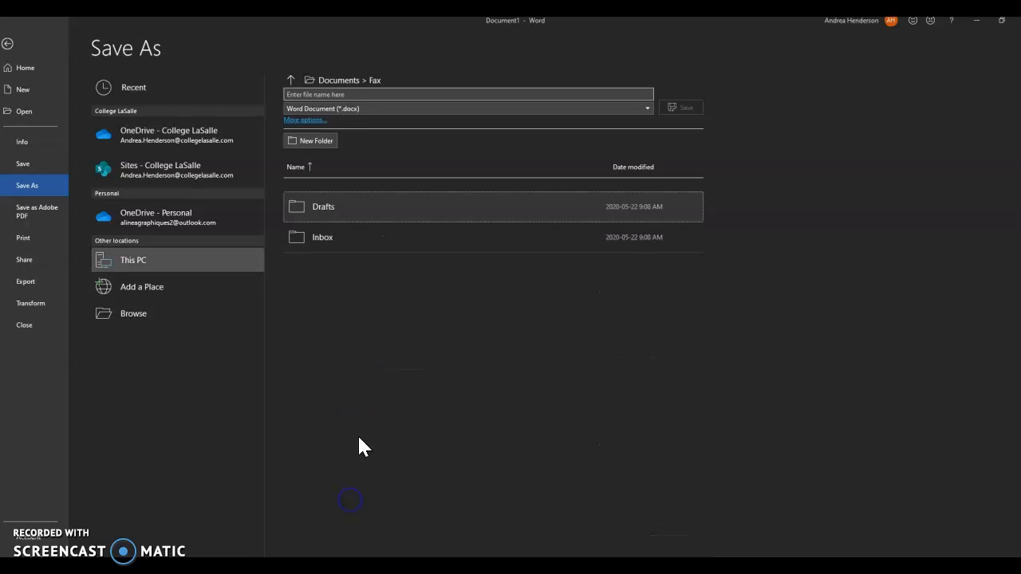
{"action": "left_click", "coordinate": [287, 93]}
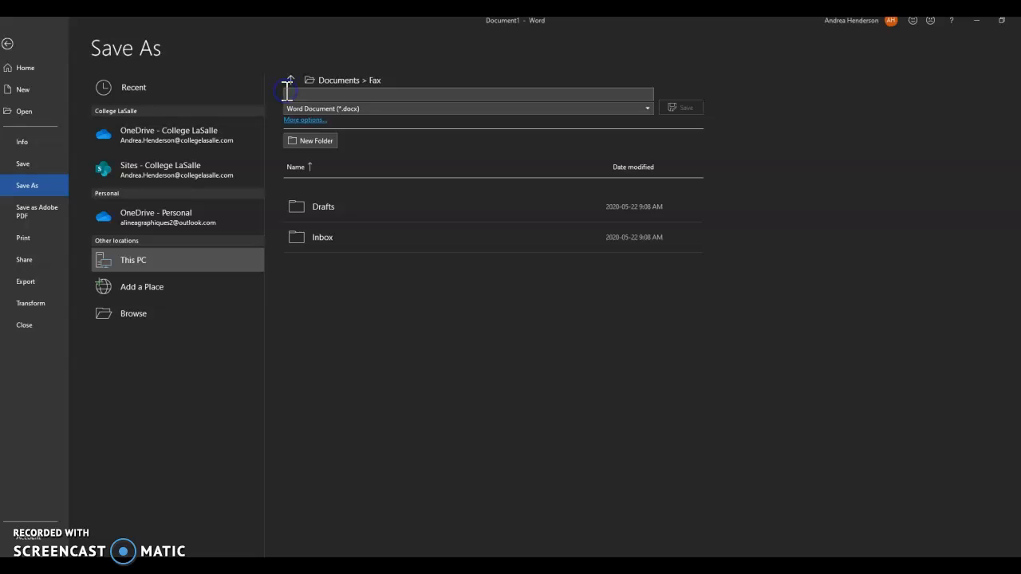
{"action": "type", "text": "text"}
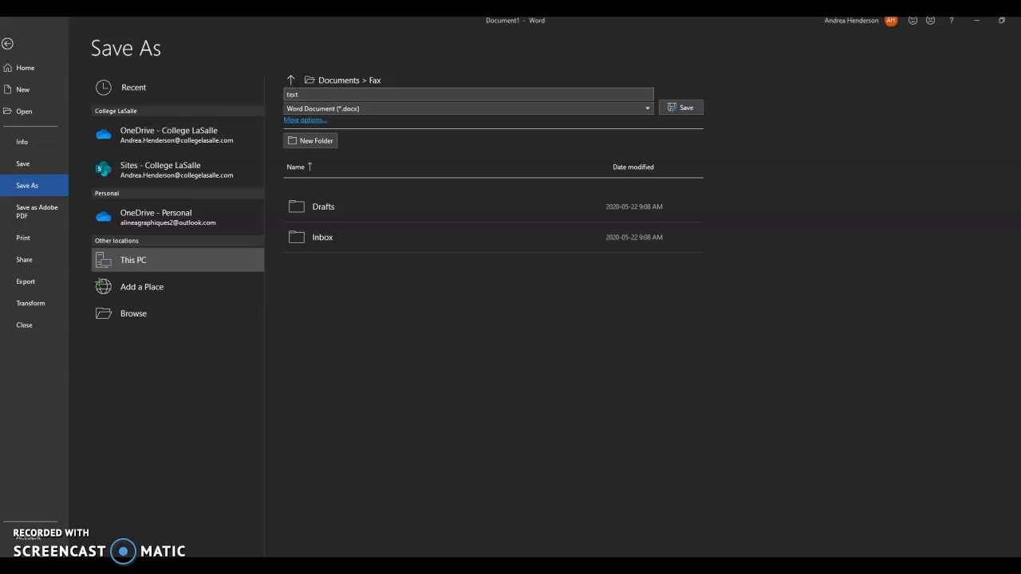
{"action": "left_click", "coordinate": [689, 109]}
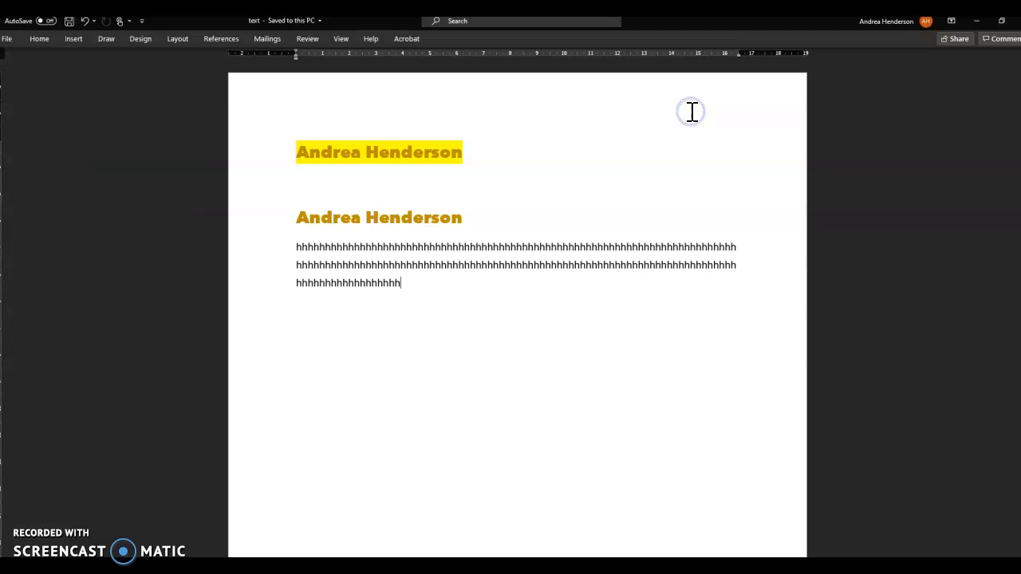